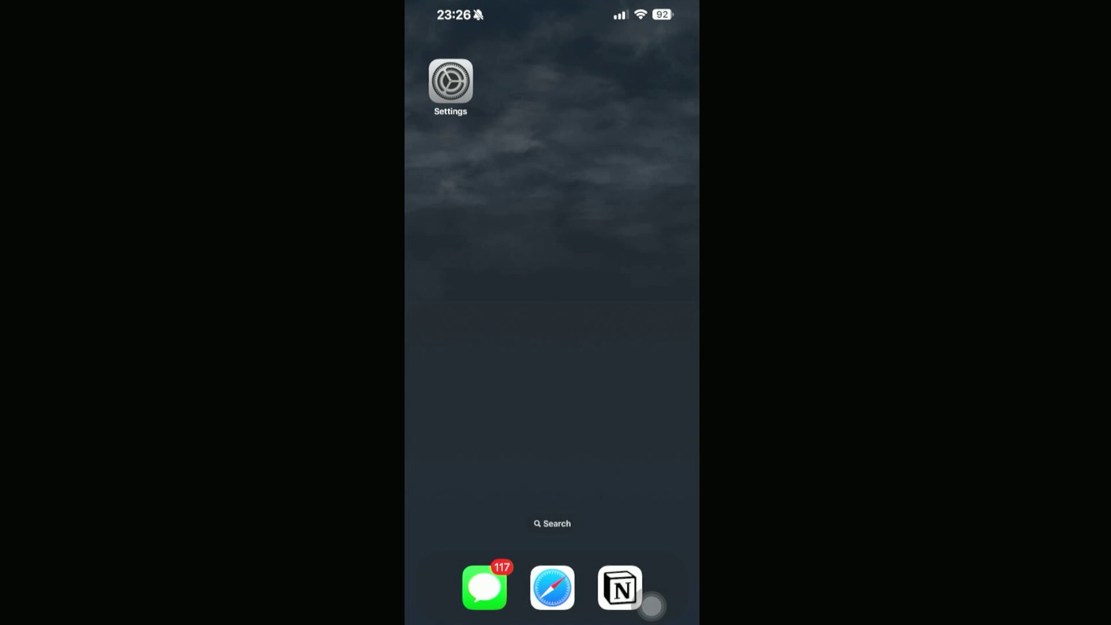
Launch the Settings app and go to the Siri & Search page.
{"action": "left_click", "coordinate": [450, 81]}
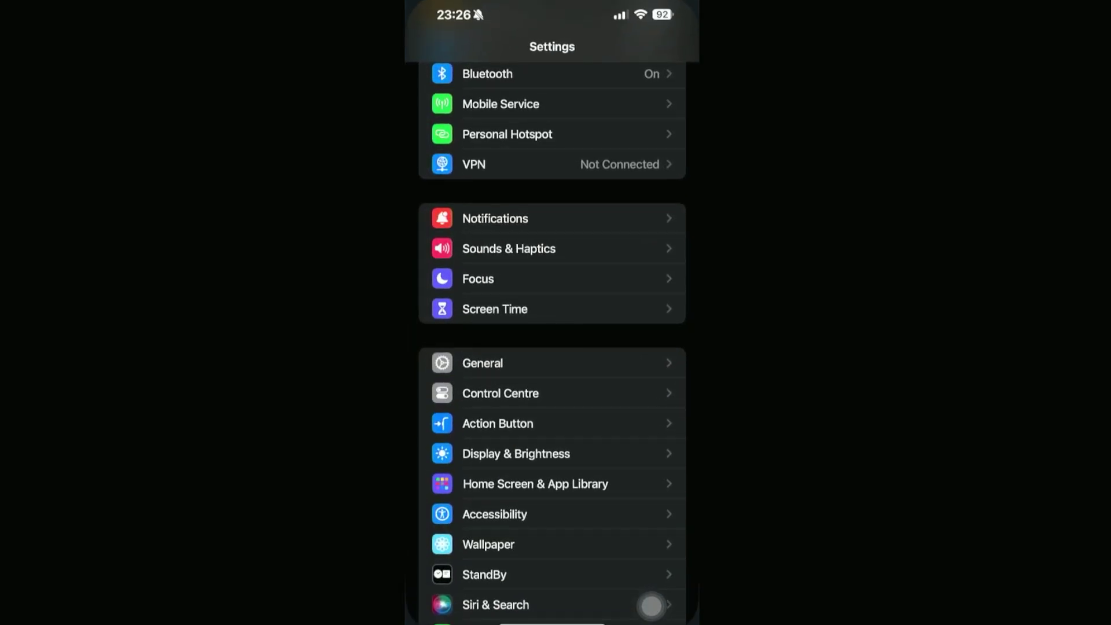
{"action": "scroll", "coordinate": [552, 348], "scroll_direction": "down", "scroll_amount": 5}
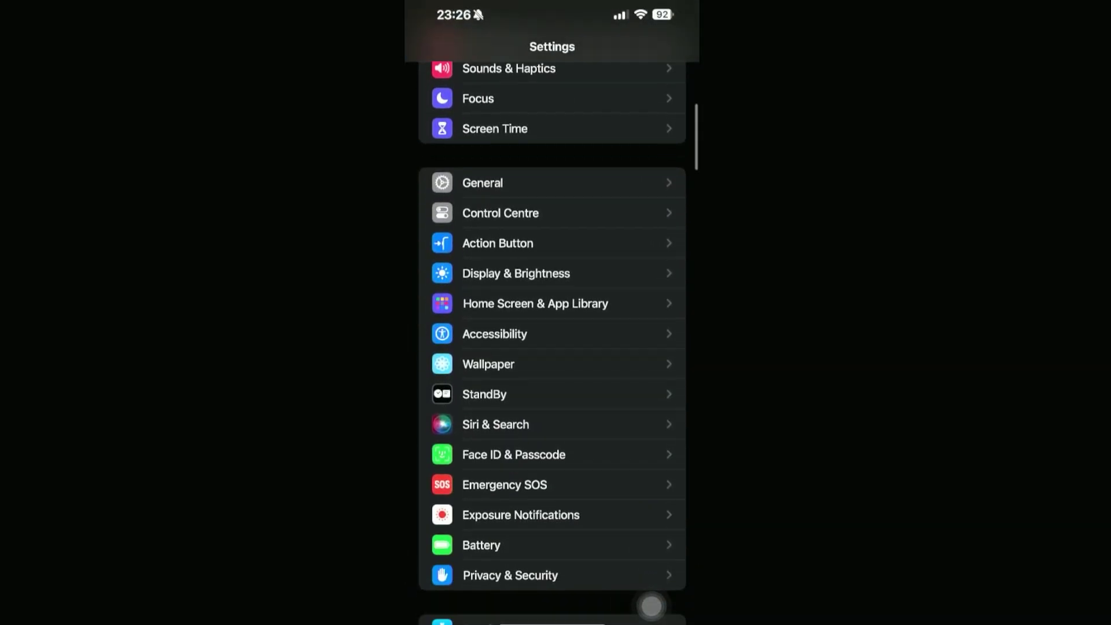
{"action": "scroll", "coordinate": [552, 347], "scroll_direction": "down", "scroll_amount": 1}
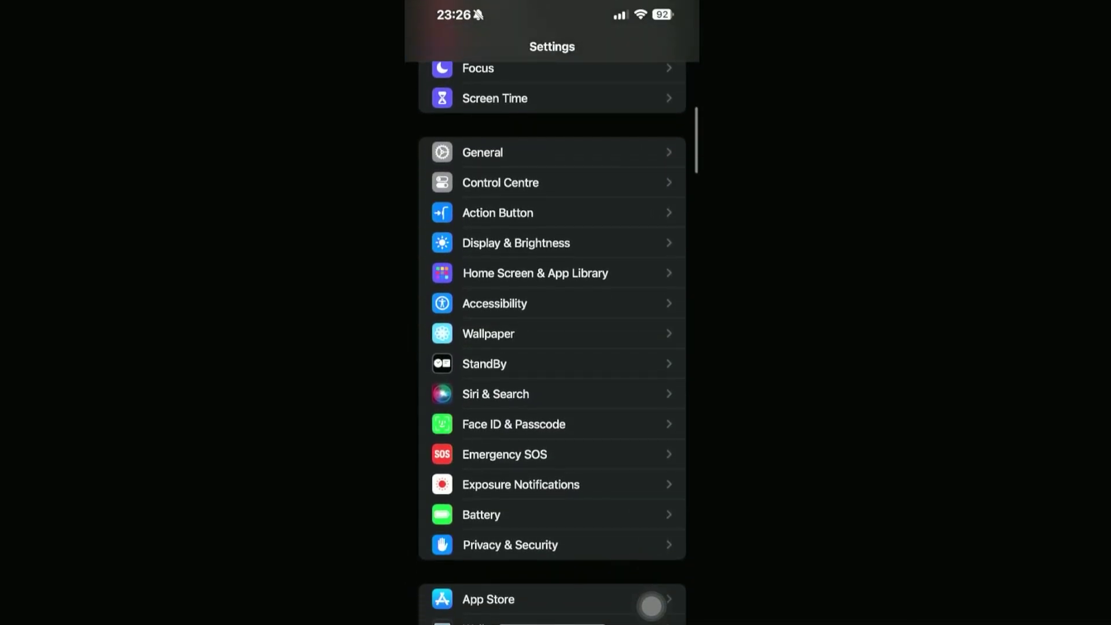
{"action": "left_click", "coordinate": [496, 388]}
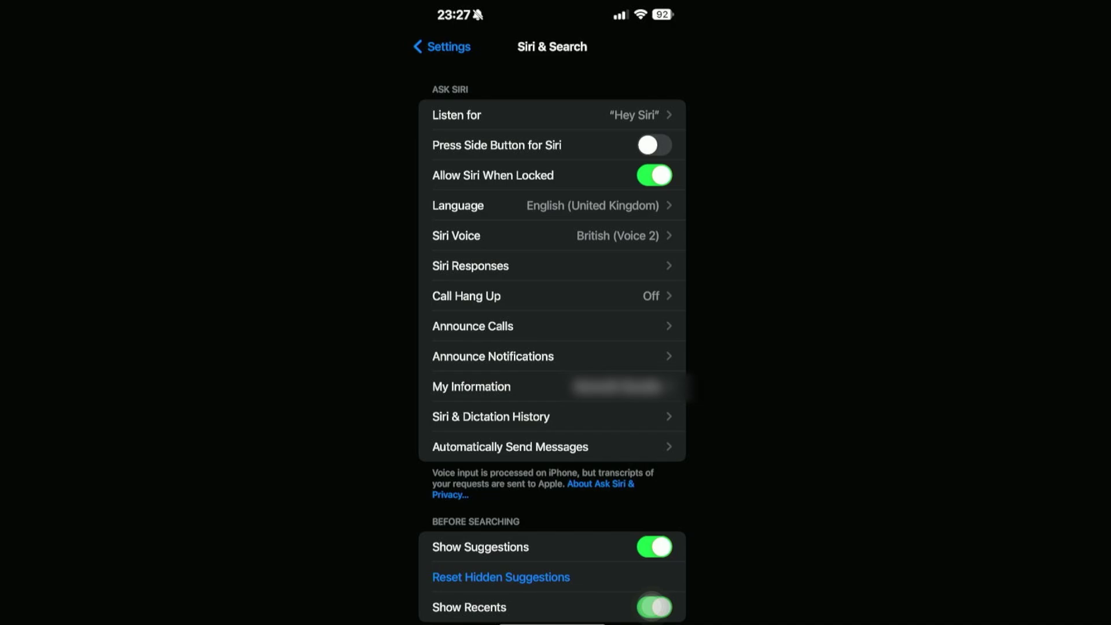
Set Listen for to Off and confirm Turn Off Siri.
{"action": "left_click", "coordinate": [457, 115]}
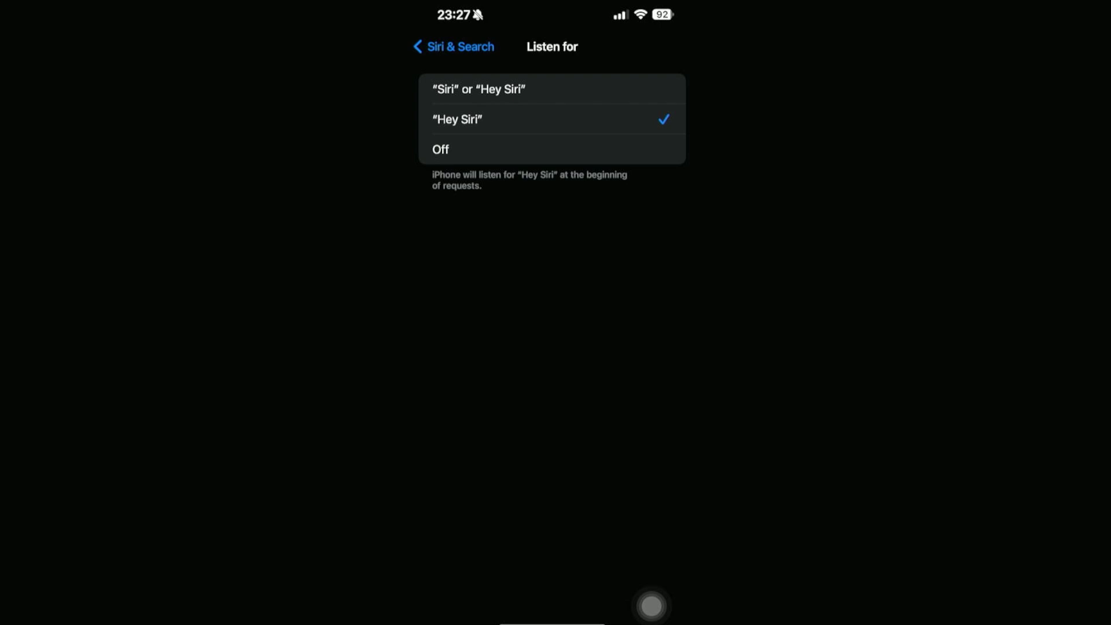
{"action": "left_click", "coordinate": [441, 149]}
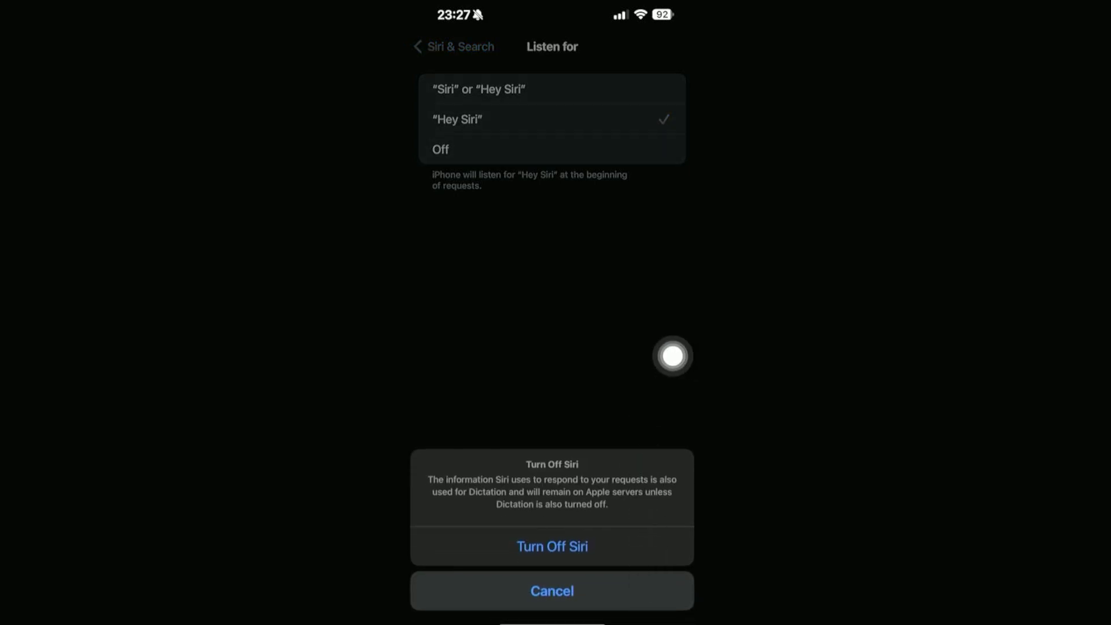
{"action": "left_click", "coordinate": [553, 545]}
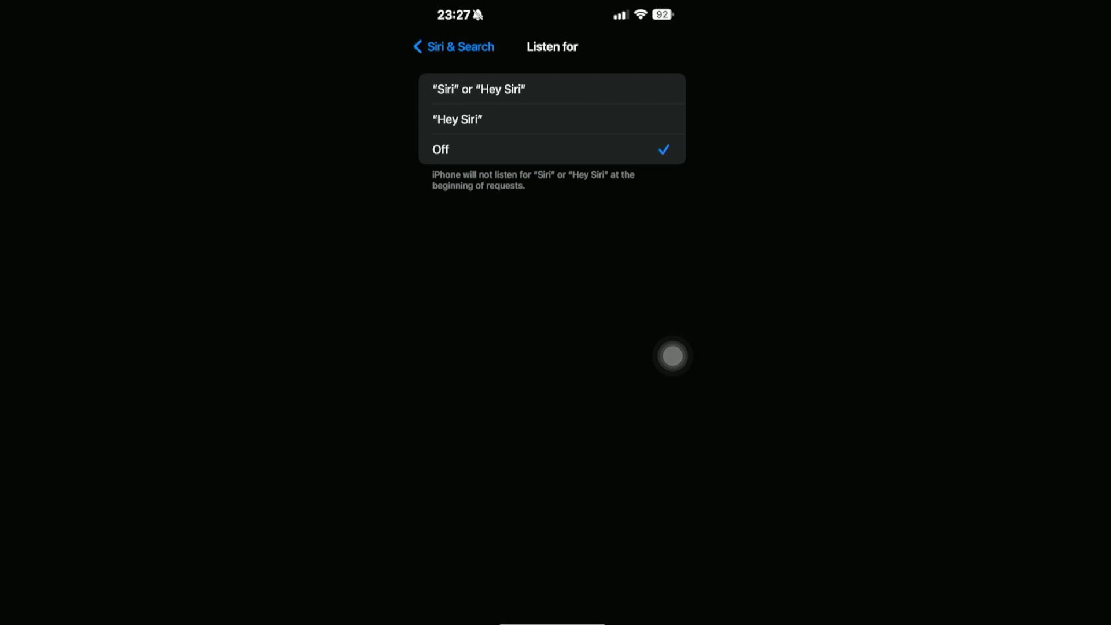
Choose "Hey Siri" under Listen for and confirm Enable Siri in the prompt.
{"action": "left_click", "coordinate": [478, 88]}
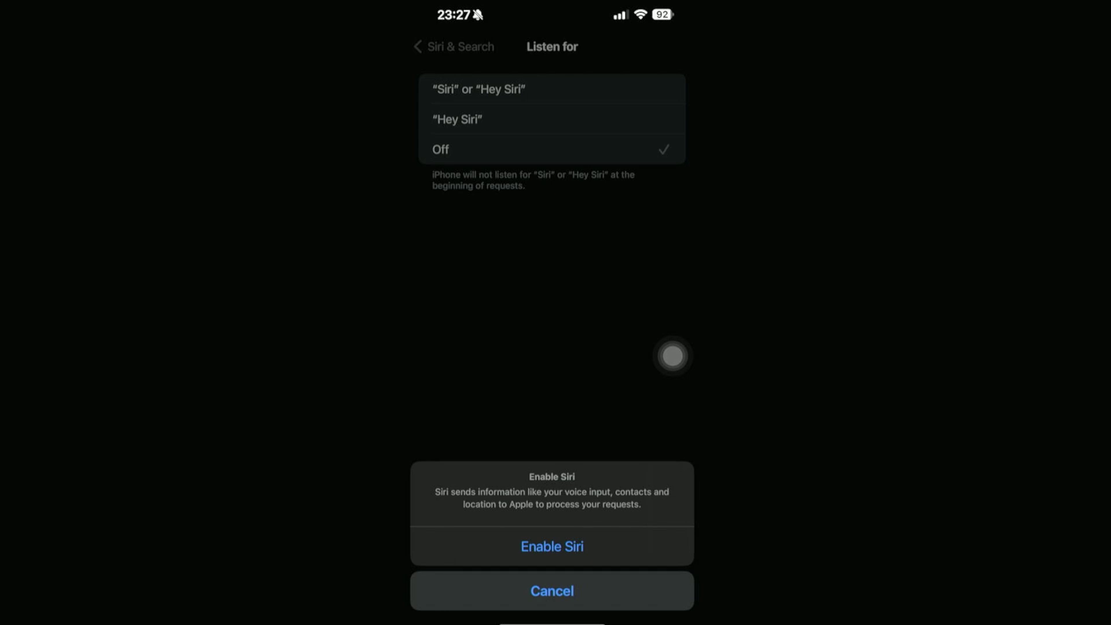
{"action": "left_click", "coordinate": [552, 547]}
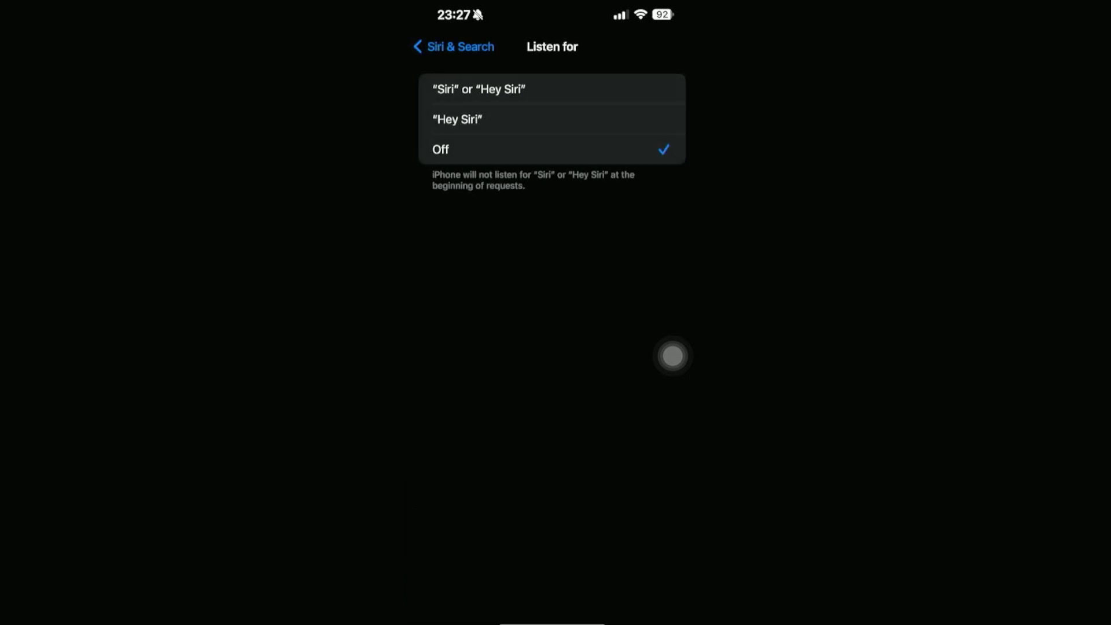